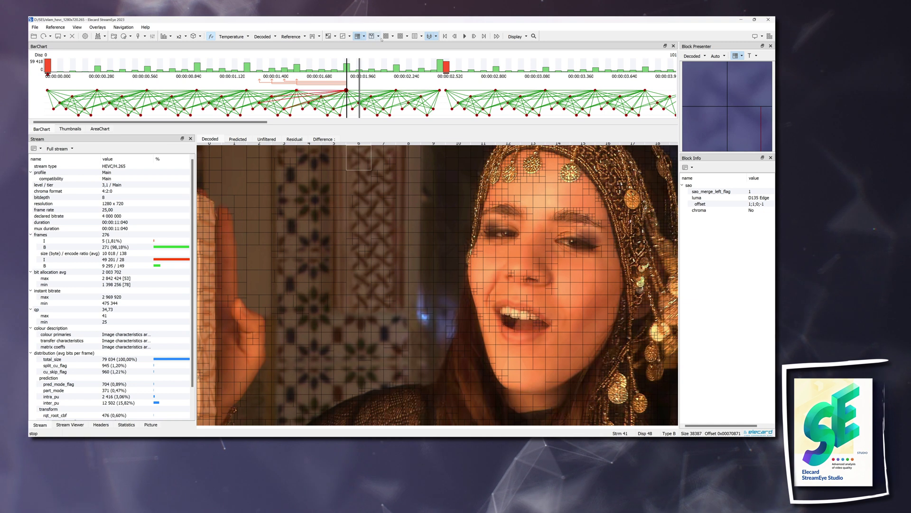
Step: Load elam_enc_1280x720.yuv as the reference with type YV12, Little Endian, no filter, starting frame 0 and increment 1
click(385, 37)
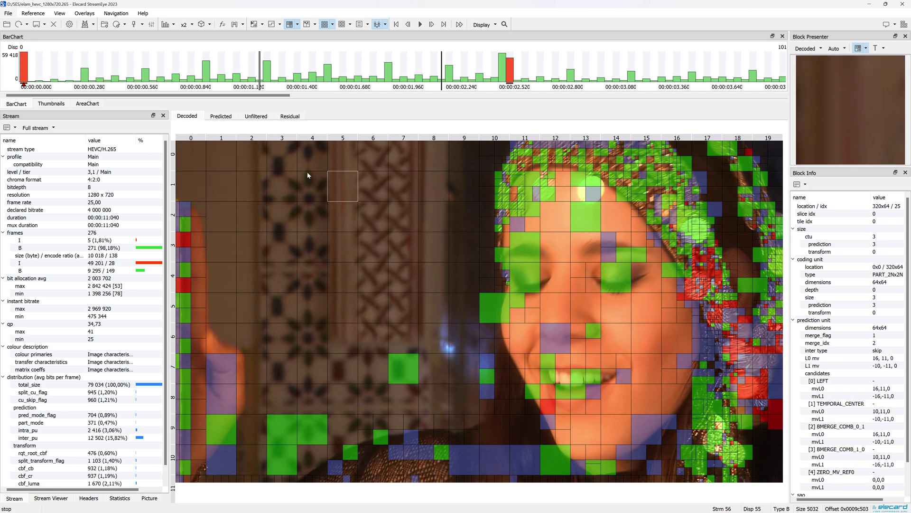
mouse_move(151, 71)
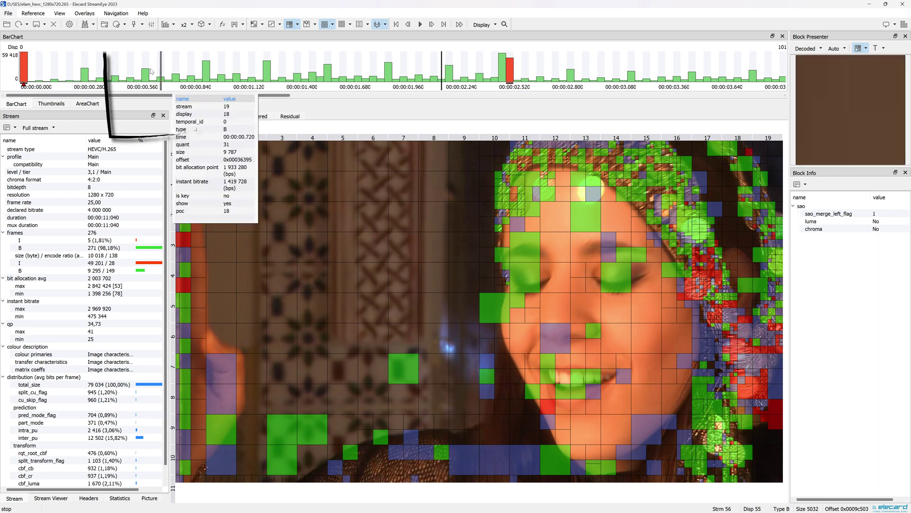
click(104, 27)
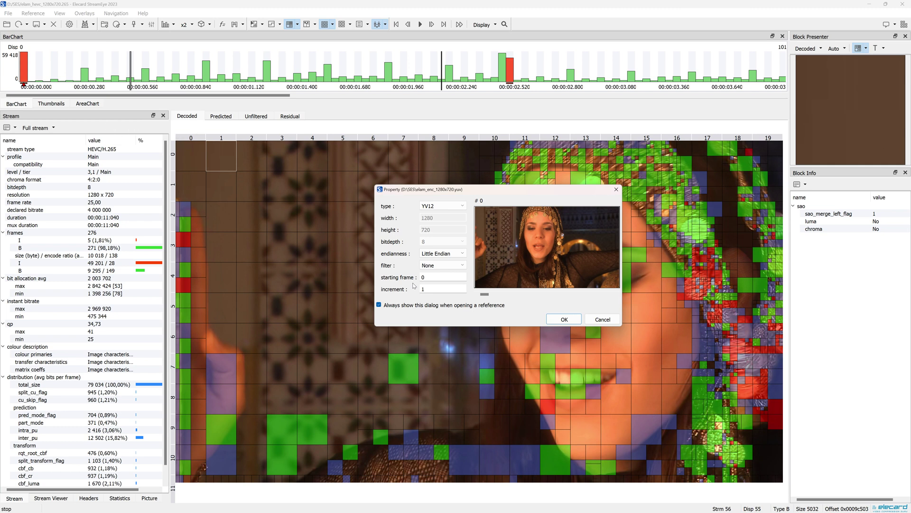
click(557, 320)
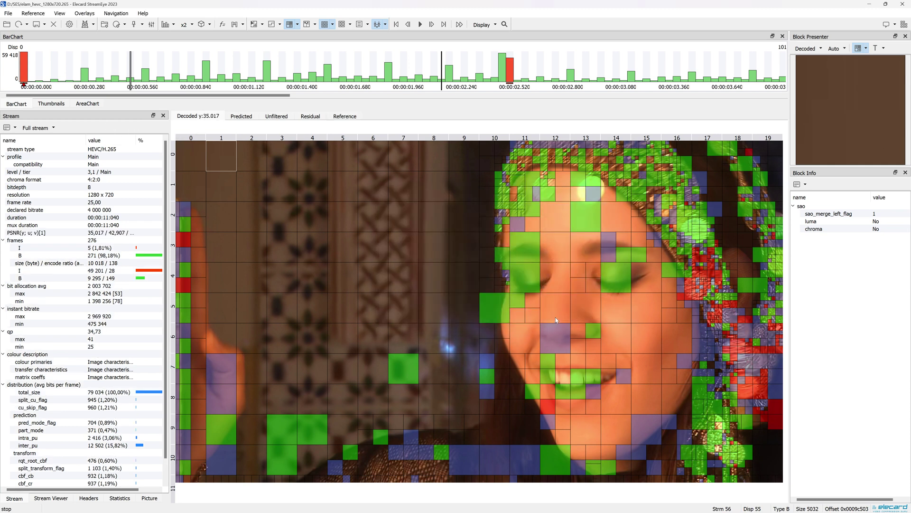
Step: Enable the Temperature difference between Decoded and Reference and display the difference picture
click(543, 308)
click(312, 156)
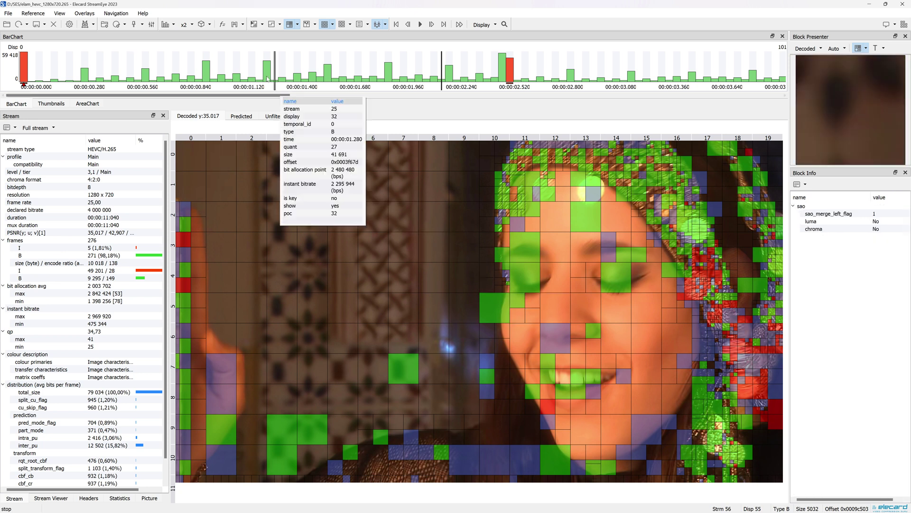
click(223, 24)
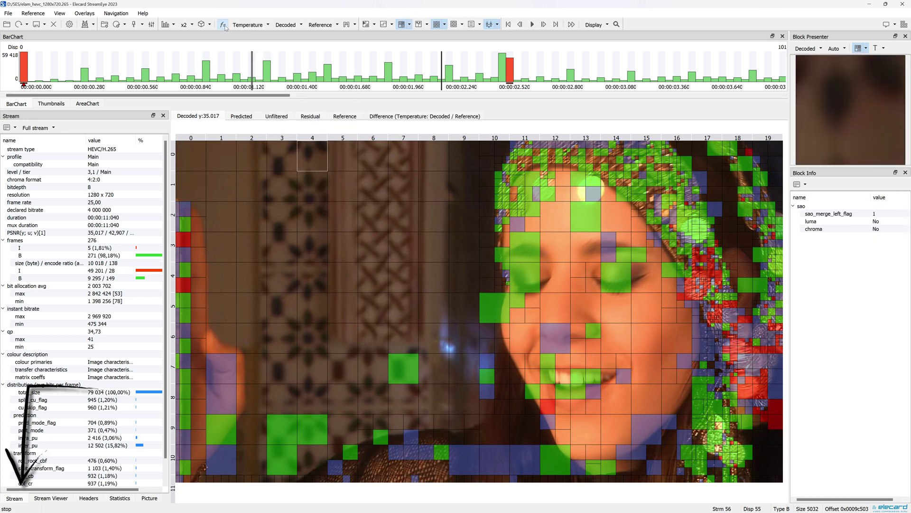
mouse_move(395, 95)
click(419, 117)
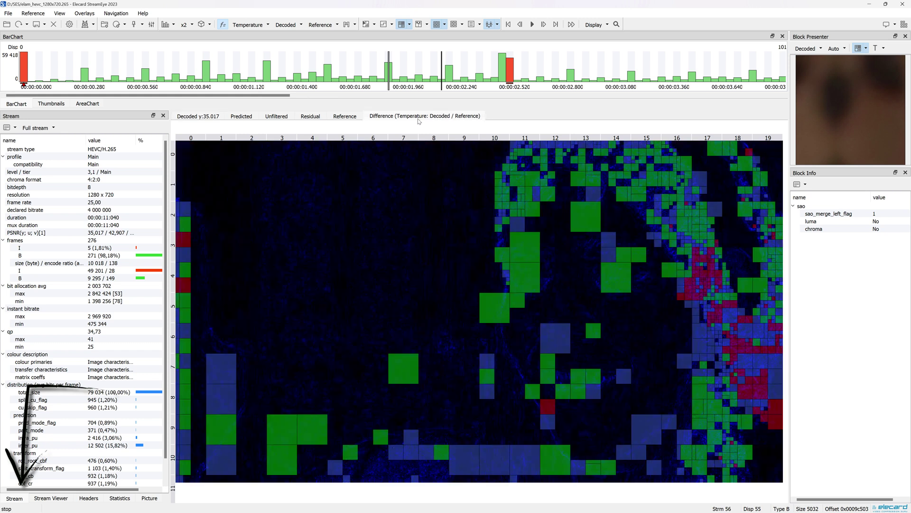
click(512, 352)
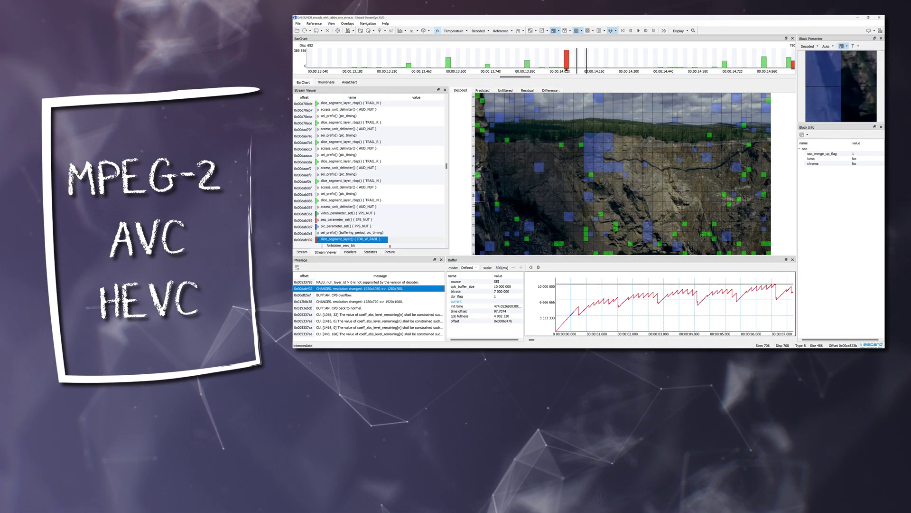
Step: Expand the sequence parameter sets at both resolution changes and examine pic_width_in_luma_samples in each
double_click(364, 220)
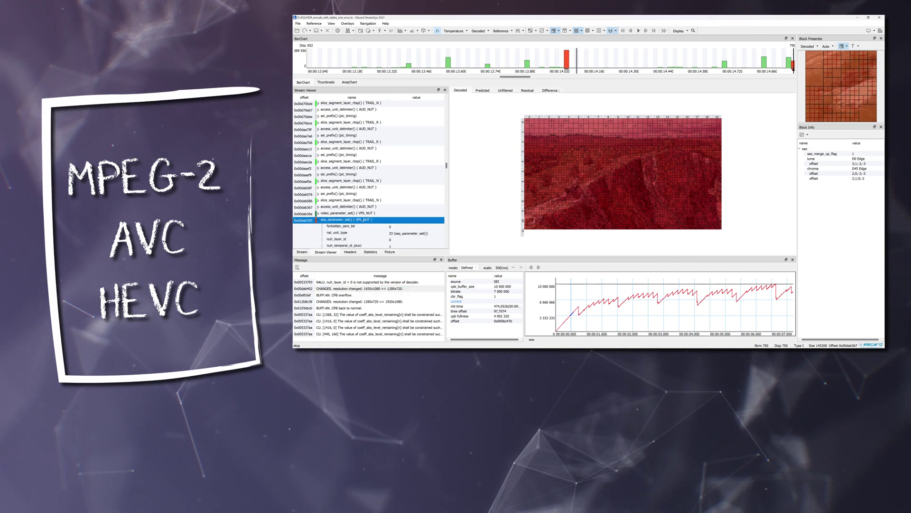
click(361, 195)
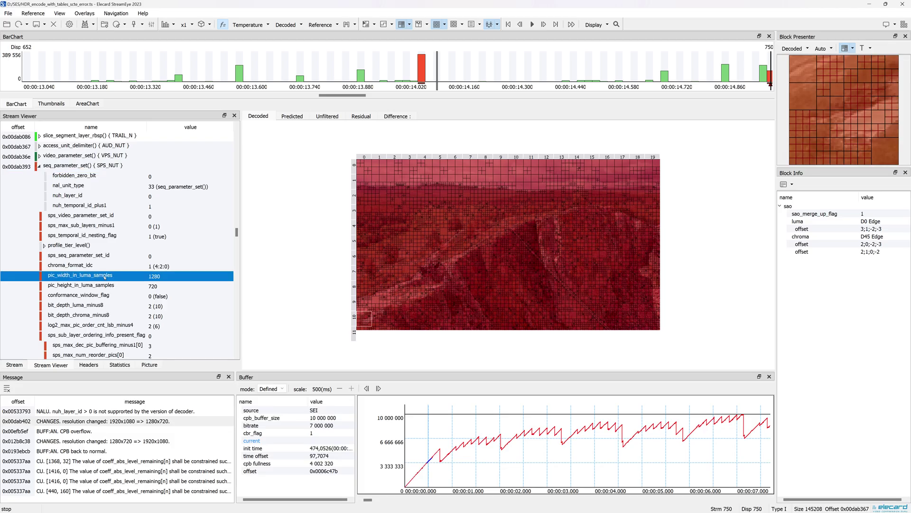
click(84, 441)
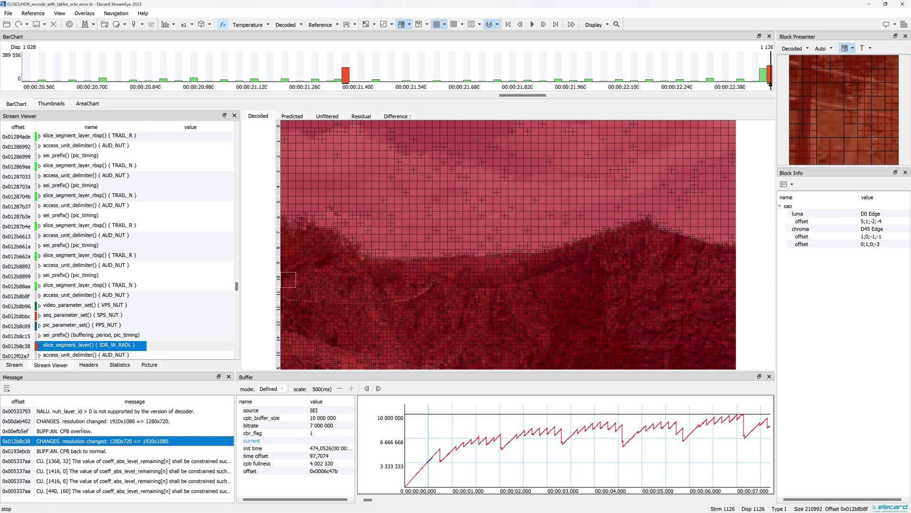
double_click(97, 316)
scroll(99, 314, down, 4)
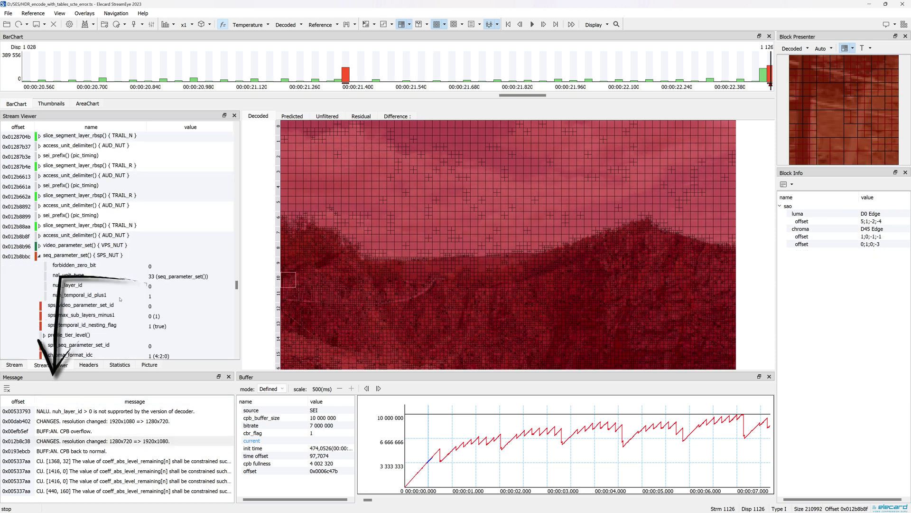
click(111, 306)
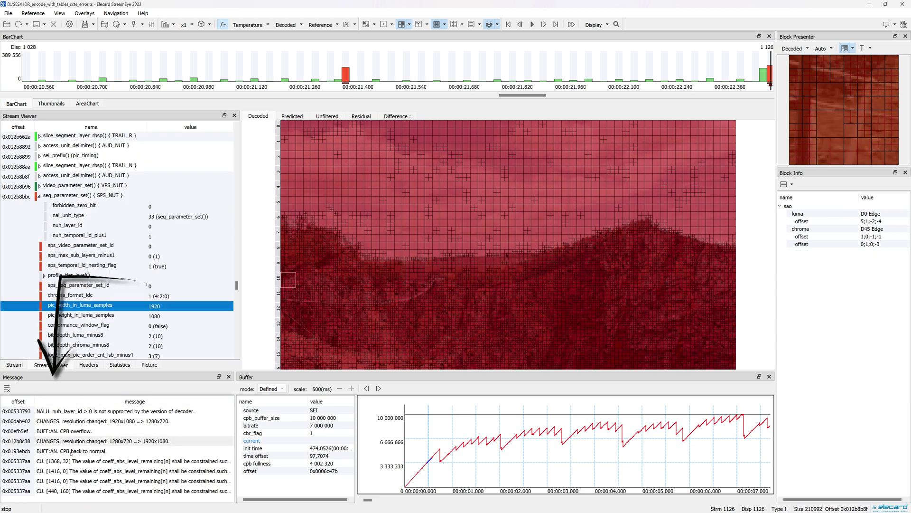
Step: Jump to the frame of the CU [1368, 32] coefficient message, hide the block overlays, and inspect the corrupted blocks and the [1416, 0] messages
click(71, 452)
click(76, 460)
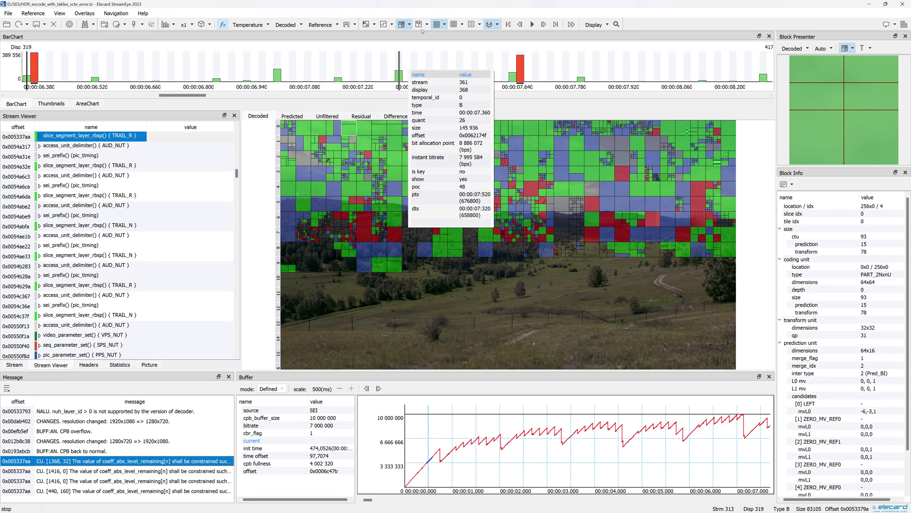
click(401, 24)
click(437, 25)
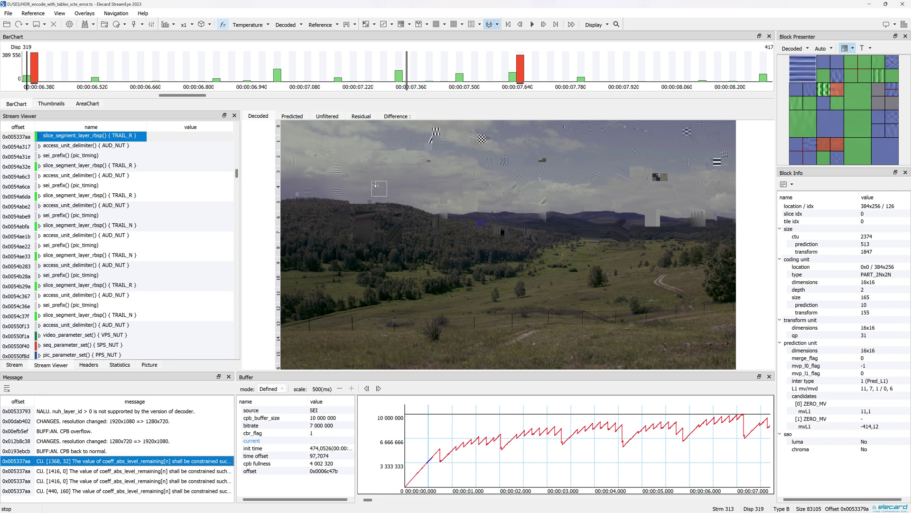
click(433, 135)
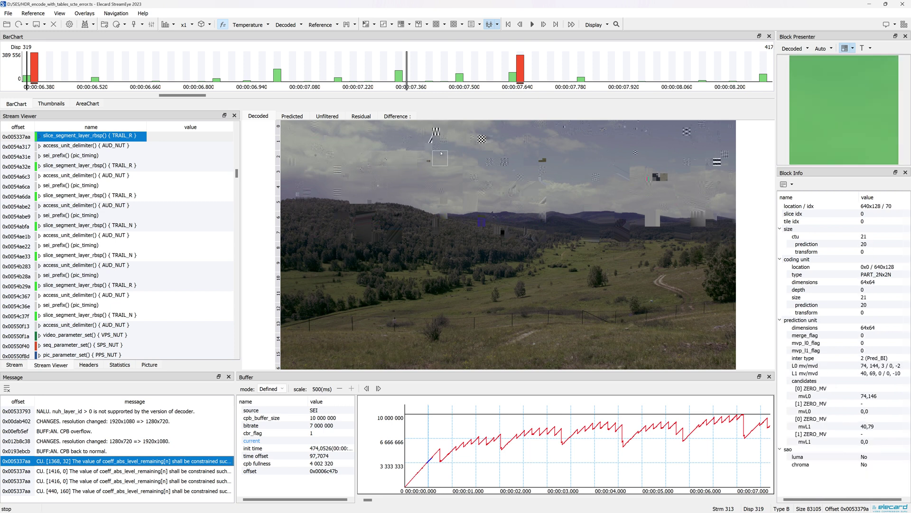
click(182, 470)
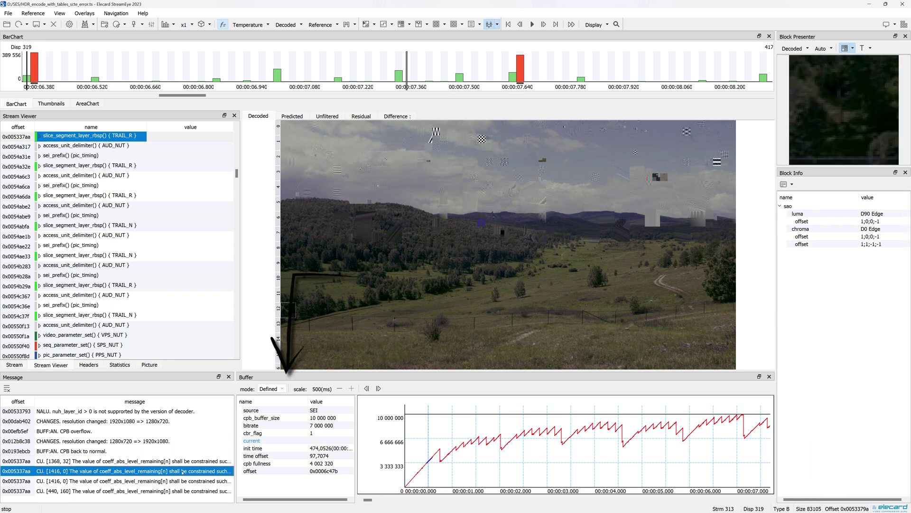
click(181, 481)
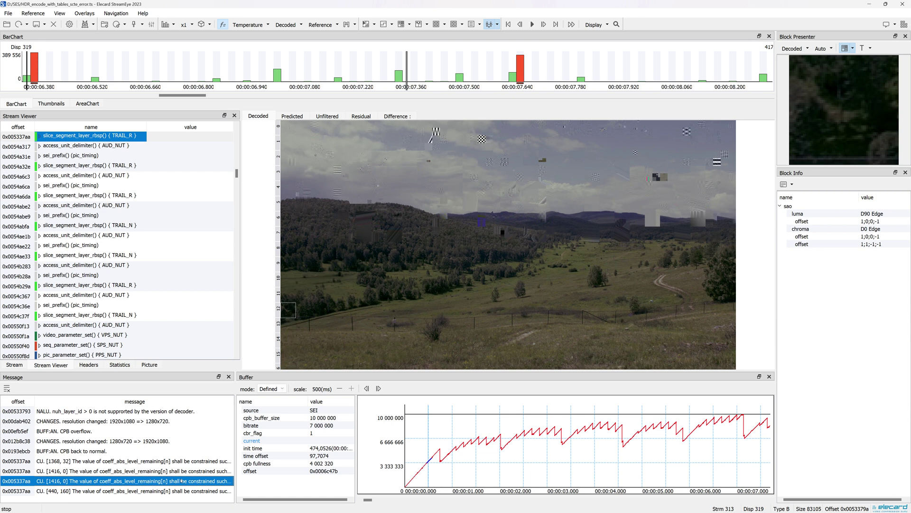
Step: Select successive points along the buffer fullness graph to examine their buffer values and matching stream units
click(460, 446)
click(488, 441)
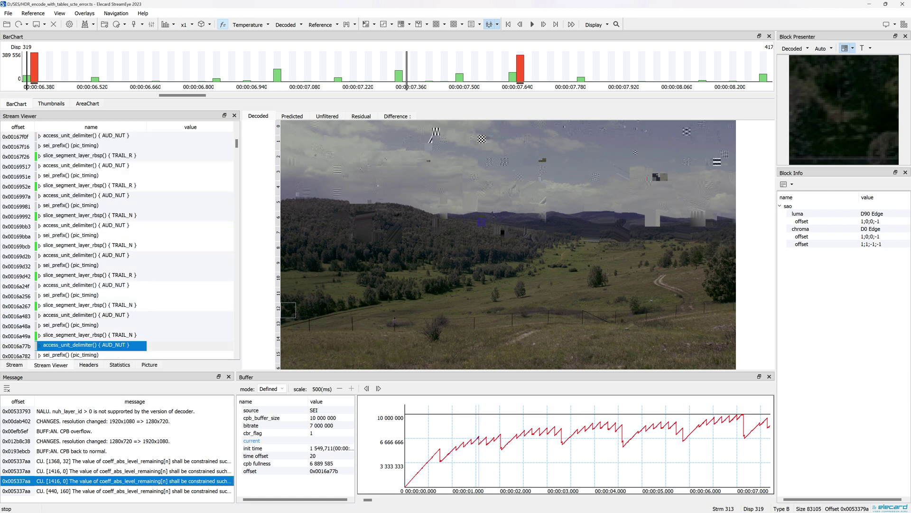
click(521, 437)
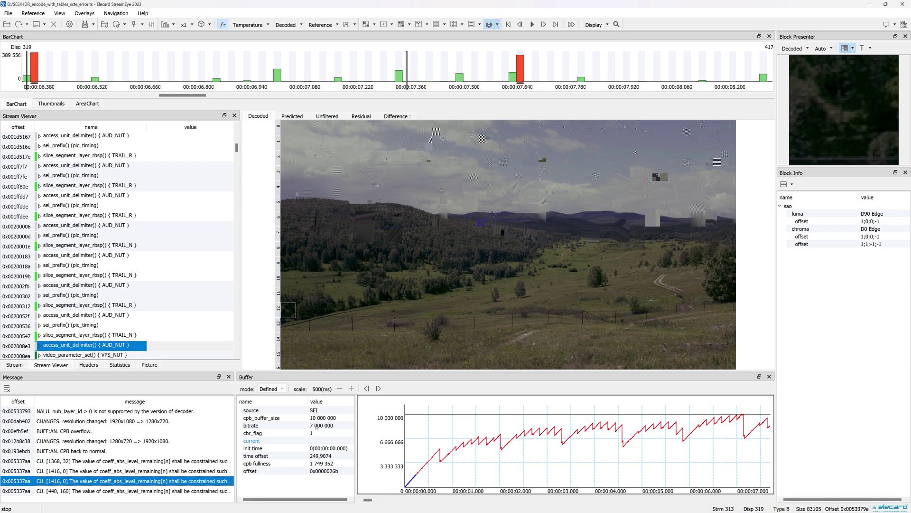
Step: Show the headers of the current frame and expand the video and sequence parameter sets to read their fields
click(89, 365)
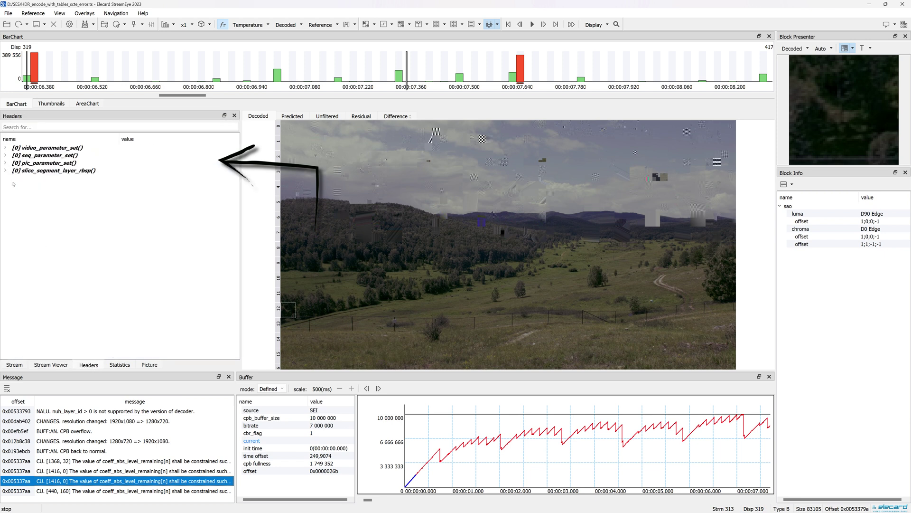
click(5, 148)
click(7, 277)
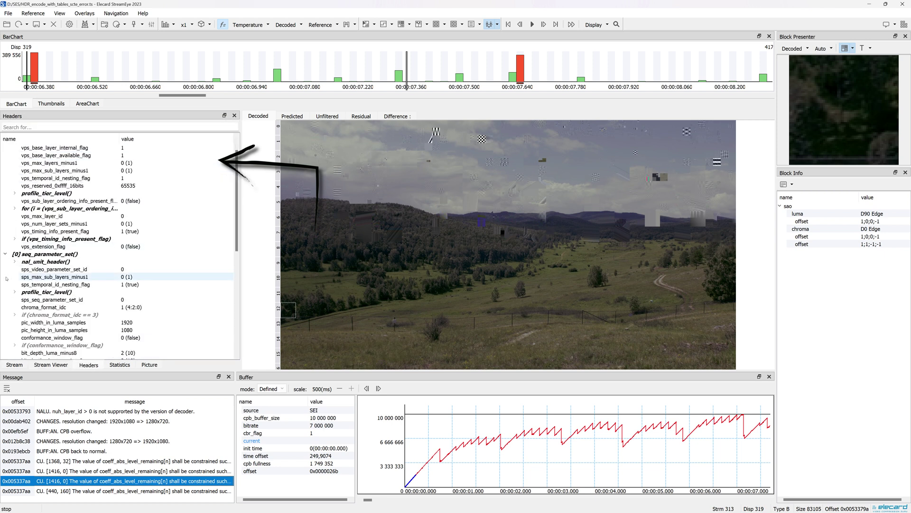
scroll(6, 279, down, 4)
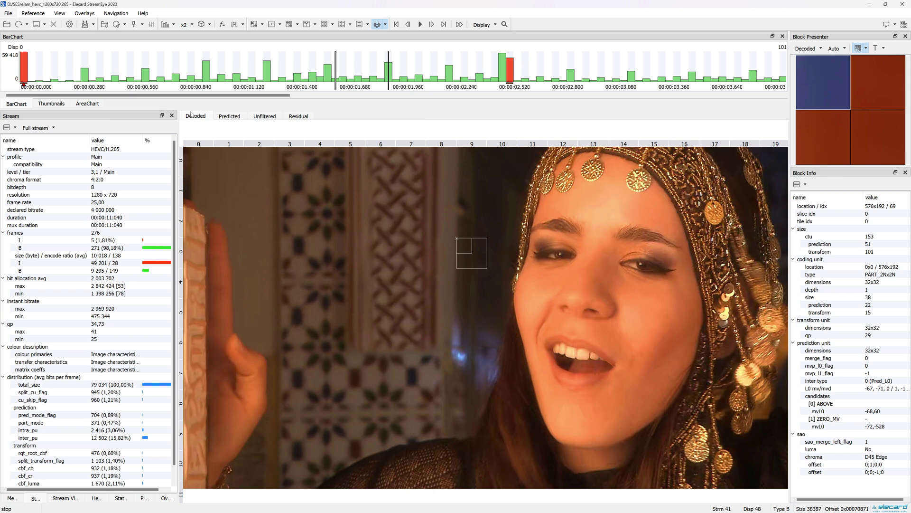
Step: Switch the frame strip to thumbnails and view display frames 40 and 42 and another frame further on
click(64, 105)
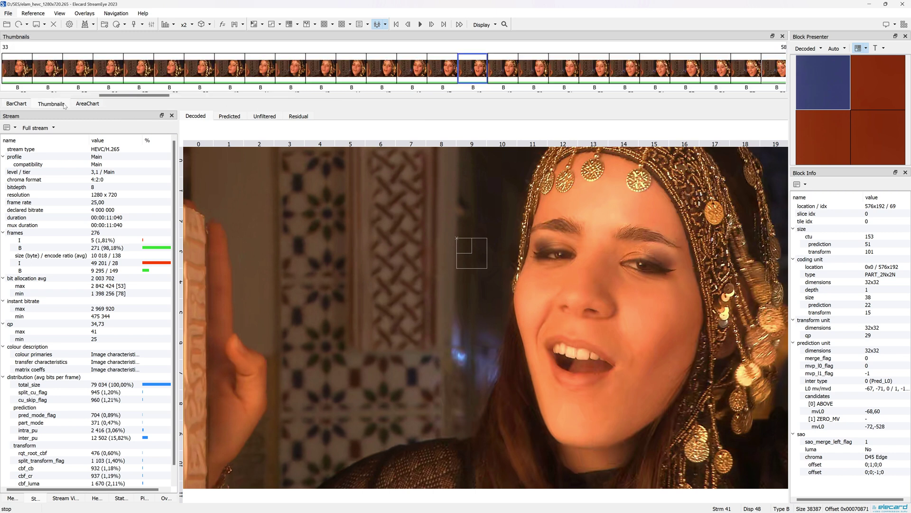
click(227, 75)
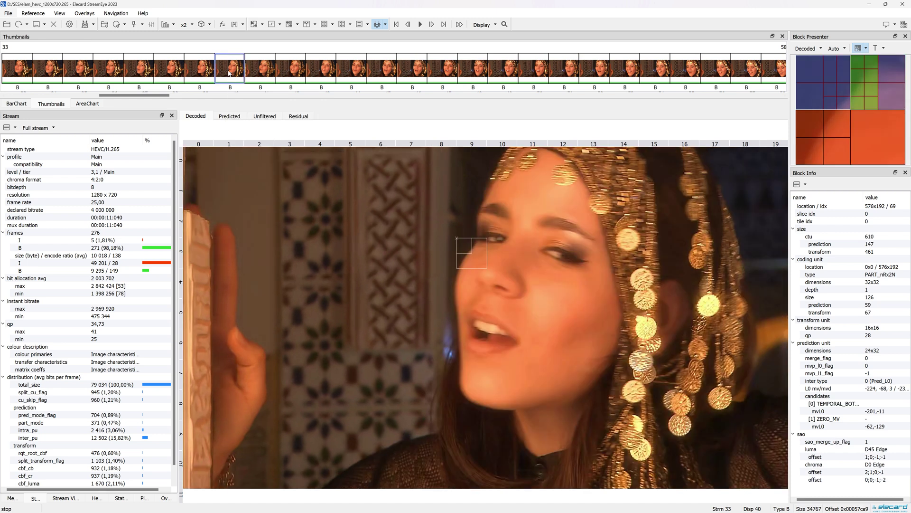
click(288, 73)
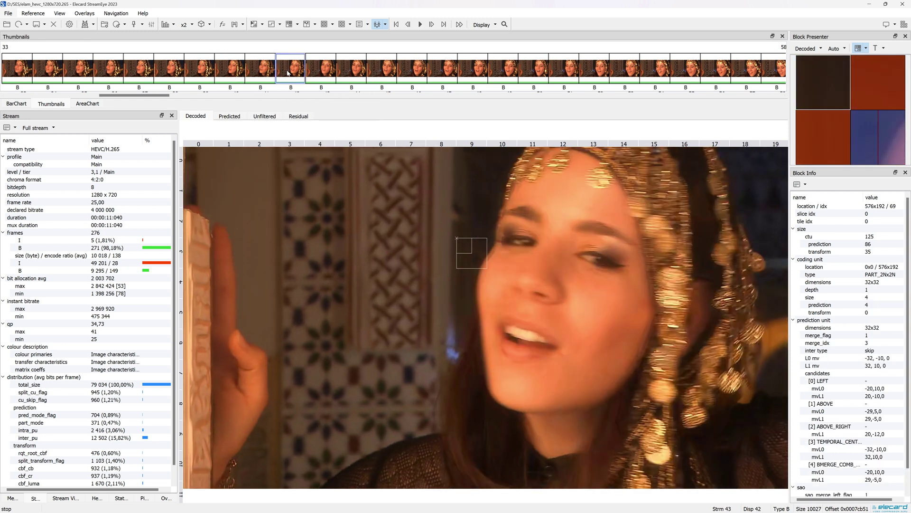
click(343, 71)
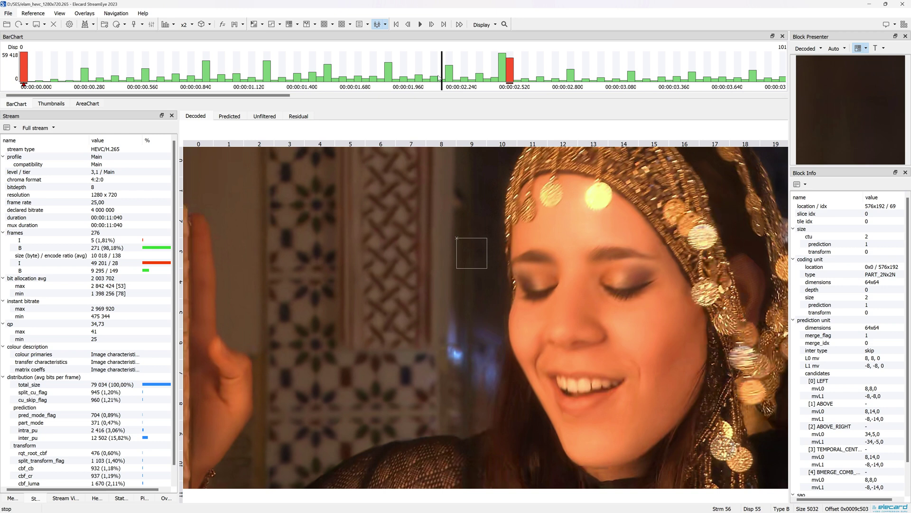
Step: Show the block grid and the coloured block type overlay on the decoded picture
key(g)
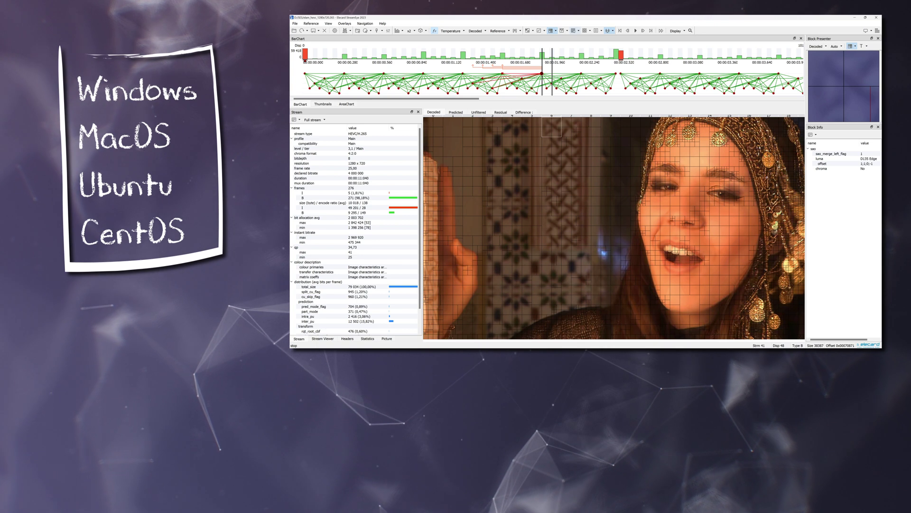
click(573, 30)
click(657, 212)
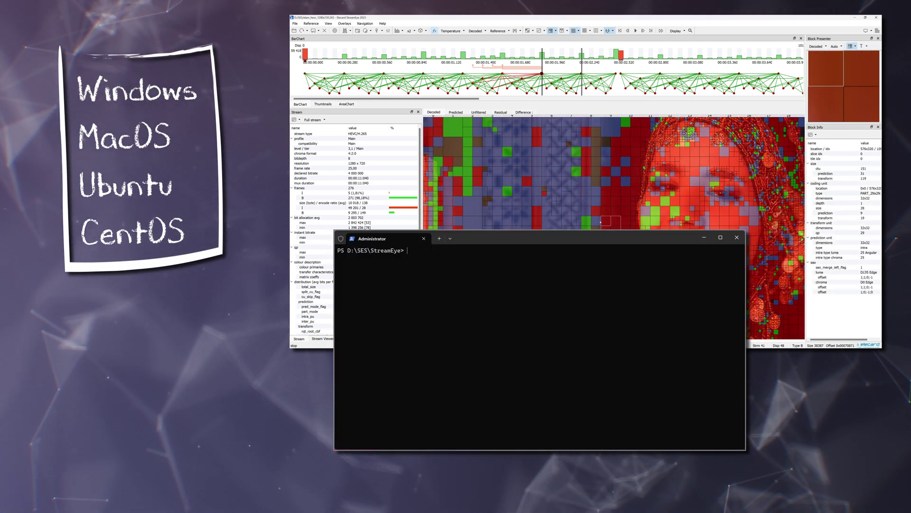
Step: Run .\SEyeConsole.exe from the D:\SES\StreamEye folder in PowerShell
text(SEyeConsole)
key(Tab)
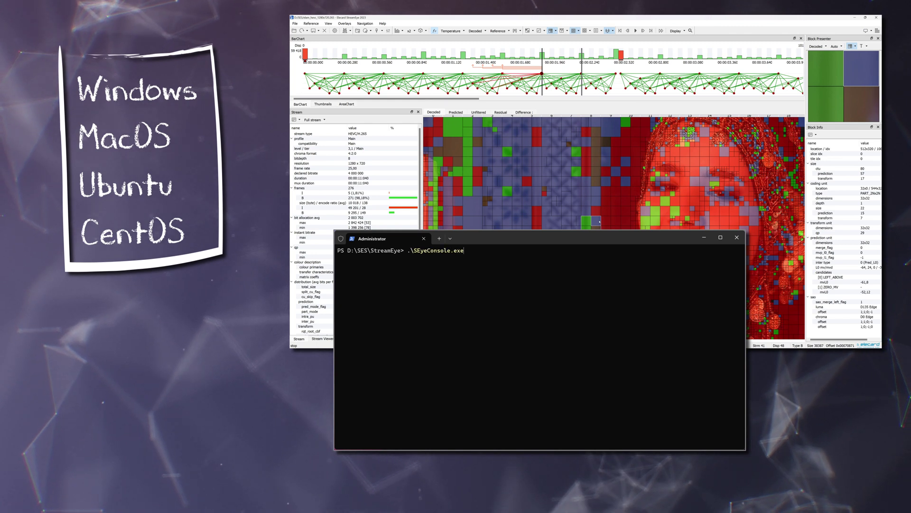
key(Return)
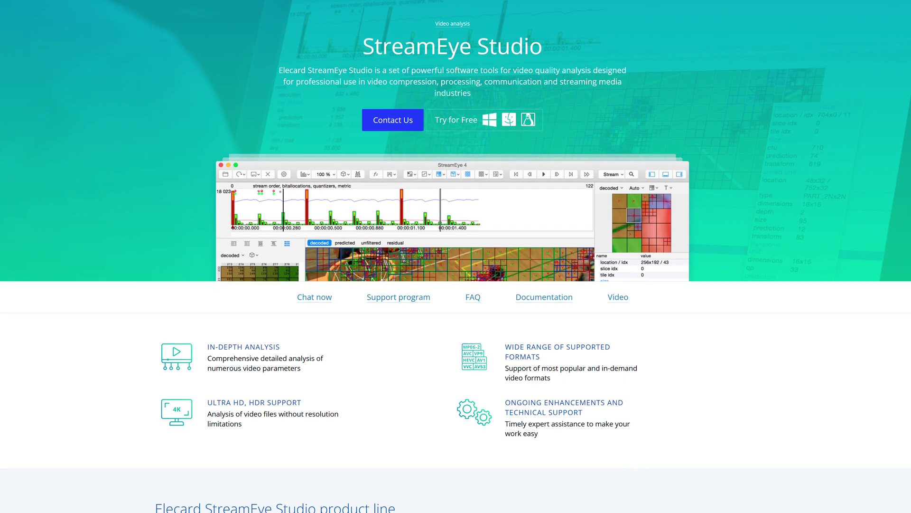
Step: Review the StreamEye Studio features and product line on the Elecard product web page
scroll(455, 256, down, 3)
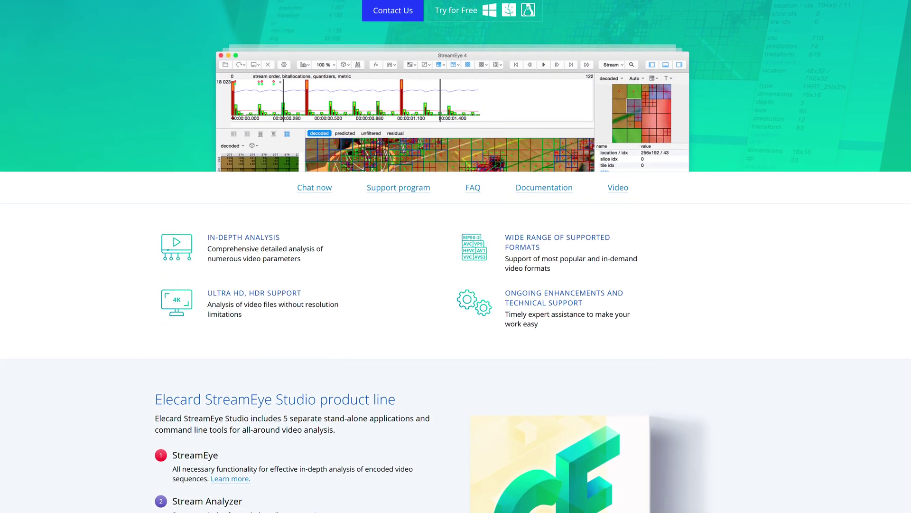
scroll(456, 257, down, 2)
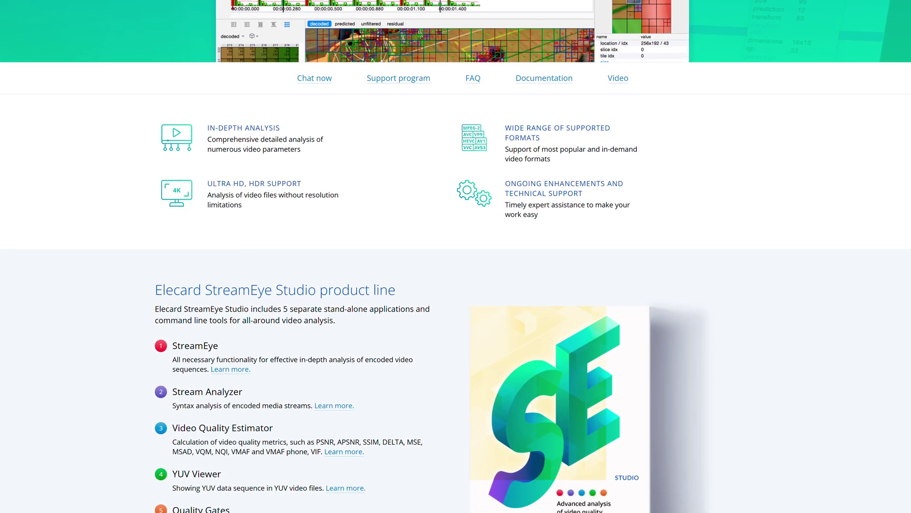
scroll(456, 256, down, 3)
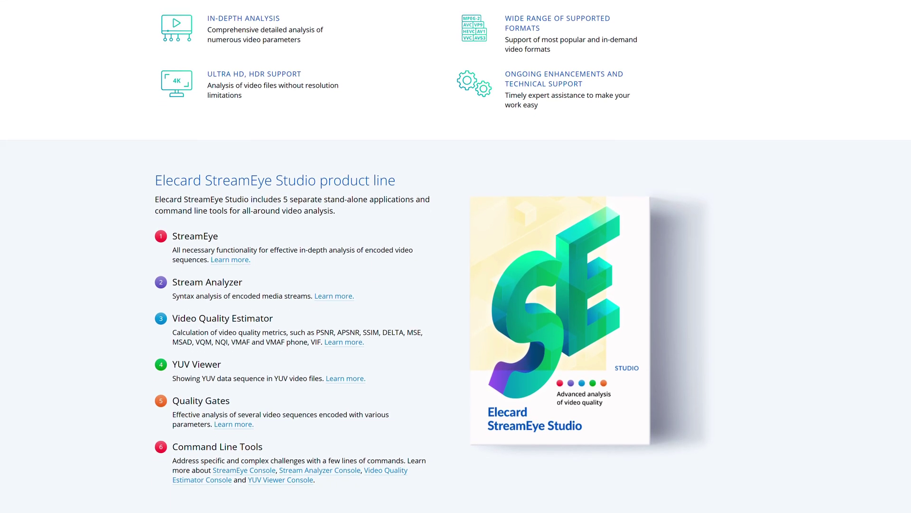
scroll(456, 256, down, 3)
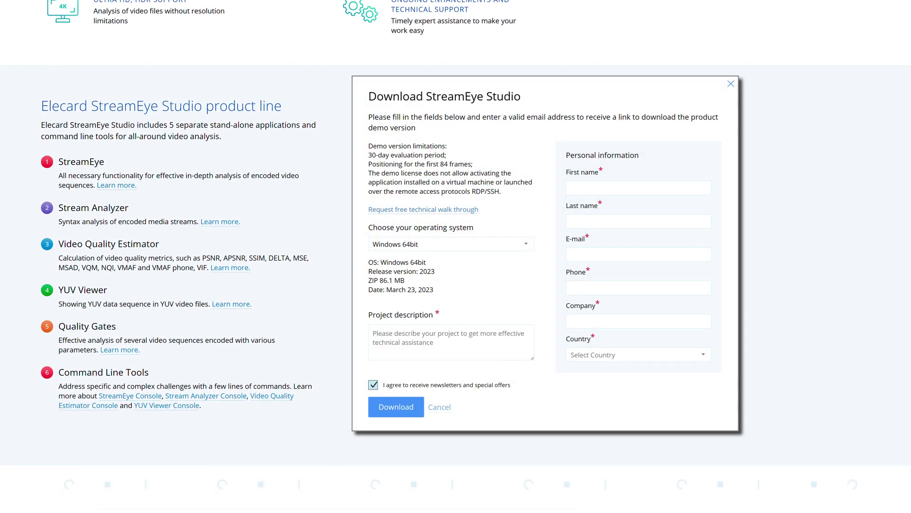